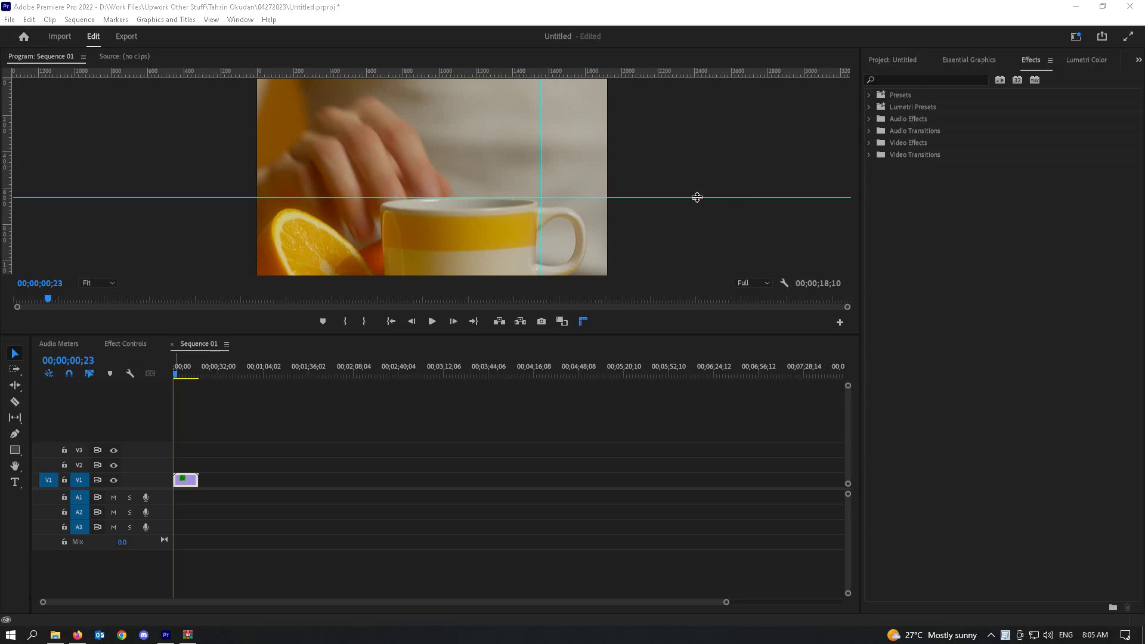
- Drag both cyan guides off the Program monitor and lower the monitor/timeline divider
{"action": "left_click_drag", "start_coordinate": [699, 198], "coordinate": [703, 74]}
{"action": "left_click_drag", "start_coordinate": [542, 161], "coordinate": [19, 171]}
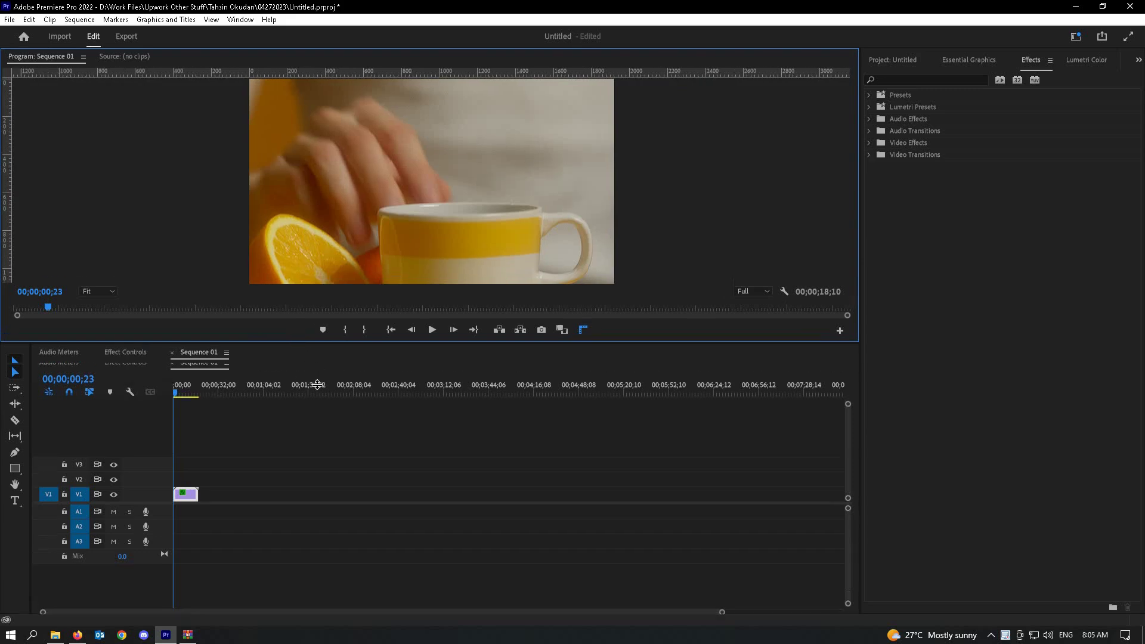
{"action": "left_click_drag", "start_coordinate": [291, 336], "coordinate": [296, 408]}
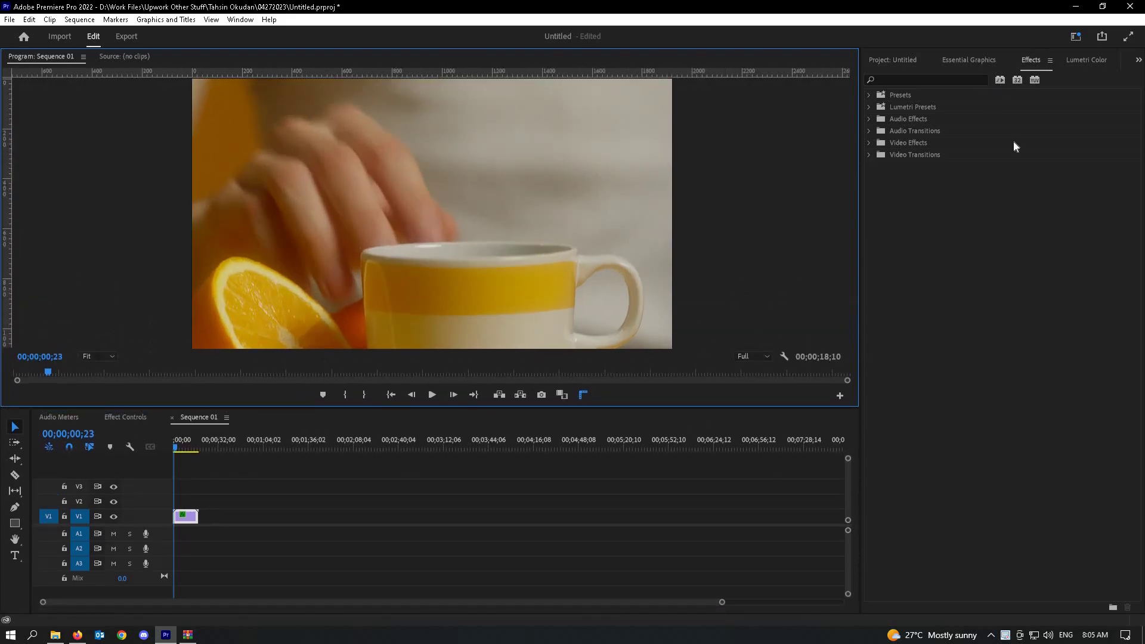
- Confirm Destruction Presets.prfpset is in Downloads > Motion Array Destruction Presets > Premiere > Presets
{"action": "left_click", "coordinate": [920, 238]}
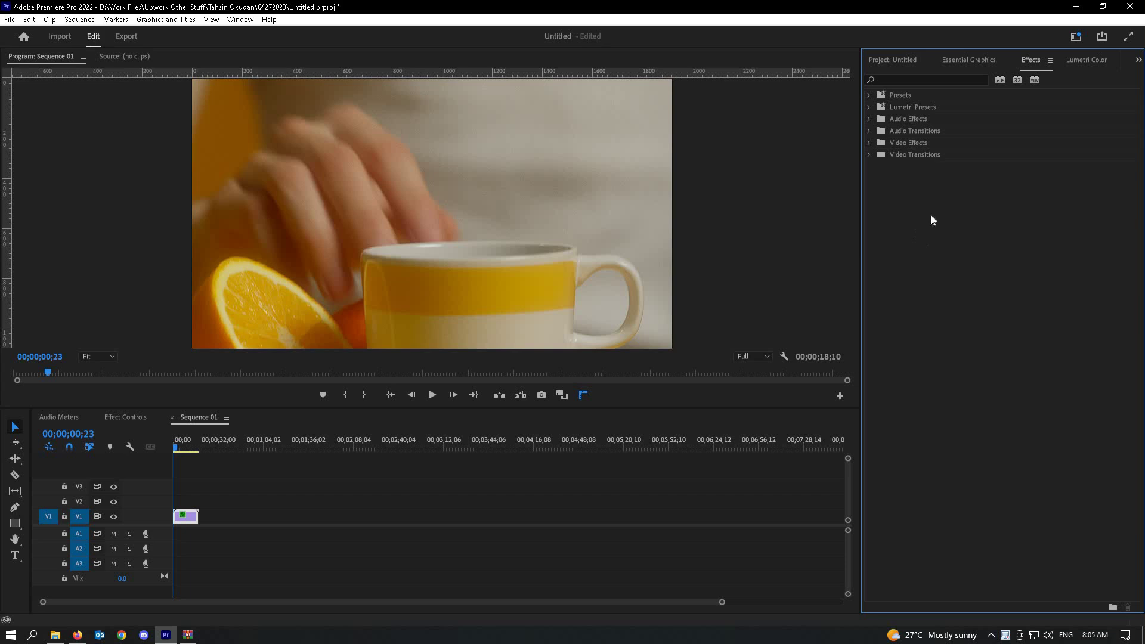
{"action": "left_click", "coordinate": [1050, 60]}
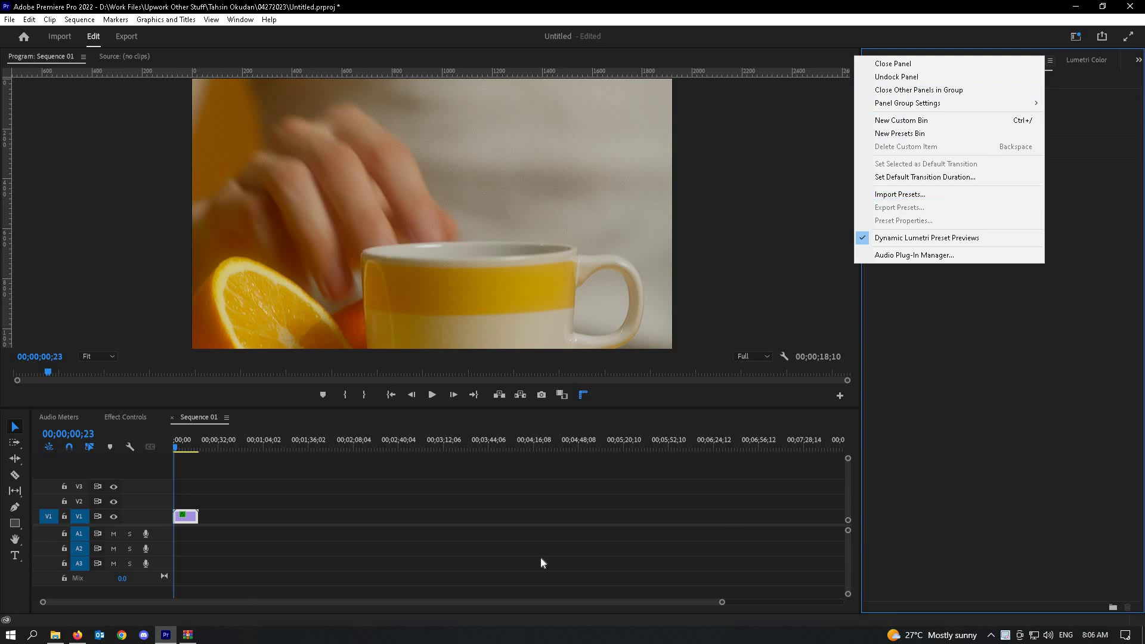
{"action": "left_click", "coordinate": [55, 636]}
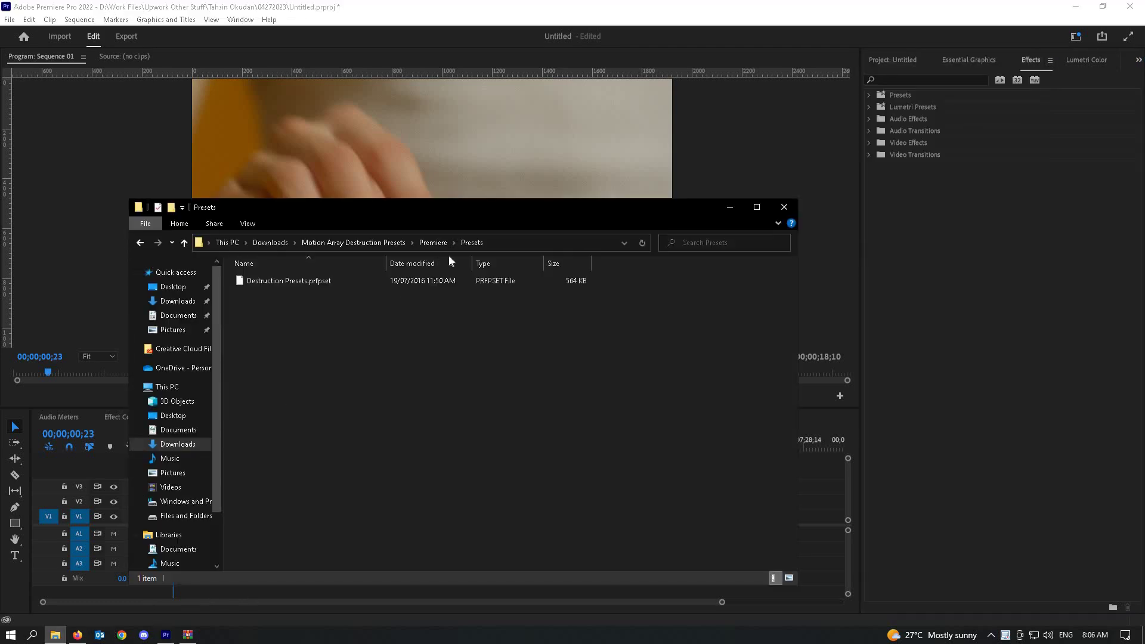
{"action": "mouse_move", "coordinate": [412, 213]}
{"action": "left_mouse_down"}
{"action": "mouse_move", "coordinate": [466, 166]}
{"action": "mouse_move", "coordinate": [506, 154]}
{"action": "left_mouse_up"}
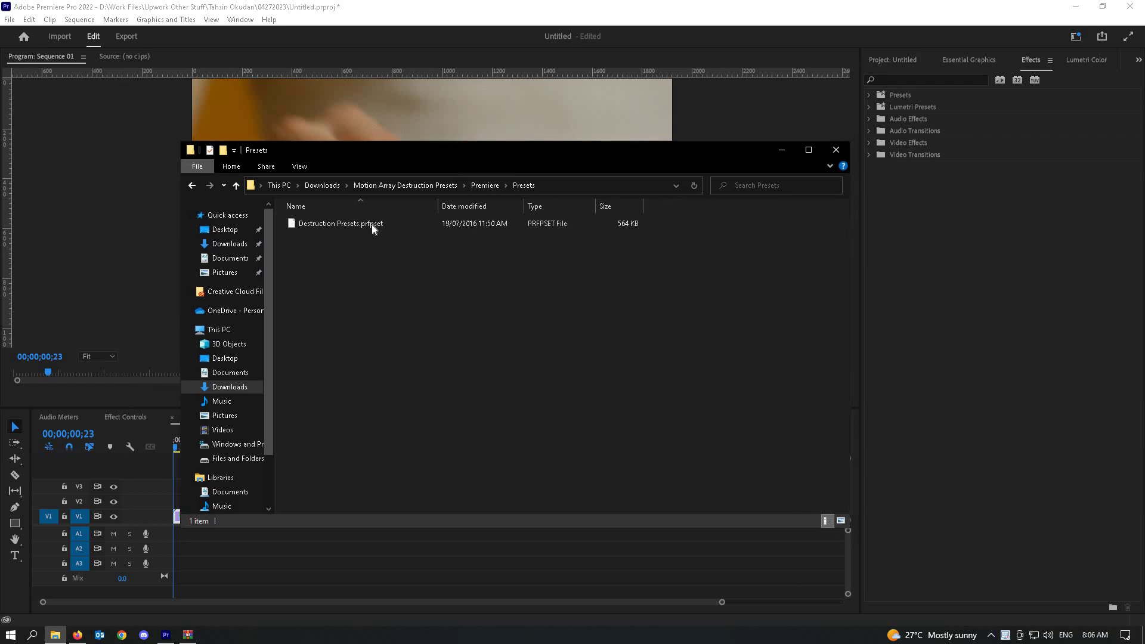
{"action": "left_click", "coordinate": [911, 249]}
- Import Destruction Presets.prfpset from the pack's Premiere > Presets folder via Import Presets
{"action": "left_click", "coordinate": [1050, 59]}
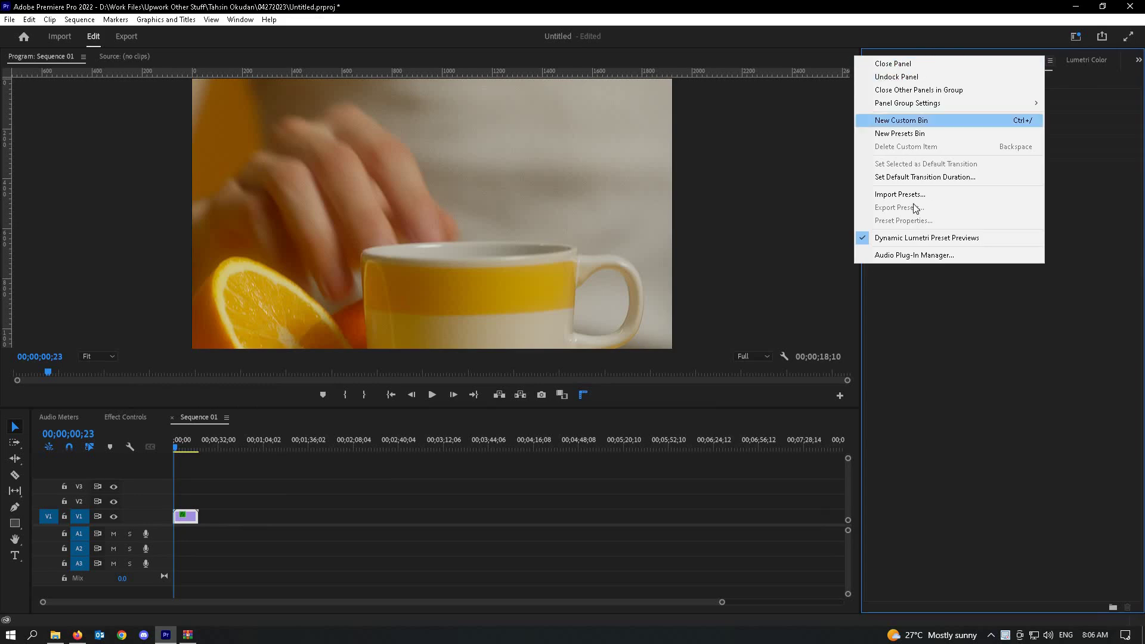
{"action": "left_click", "coordinate": [928, 195]}
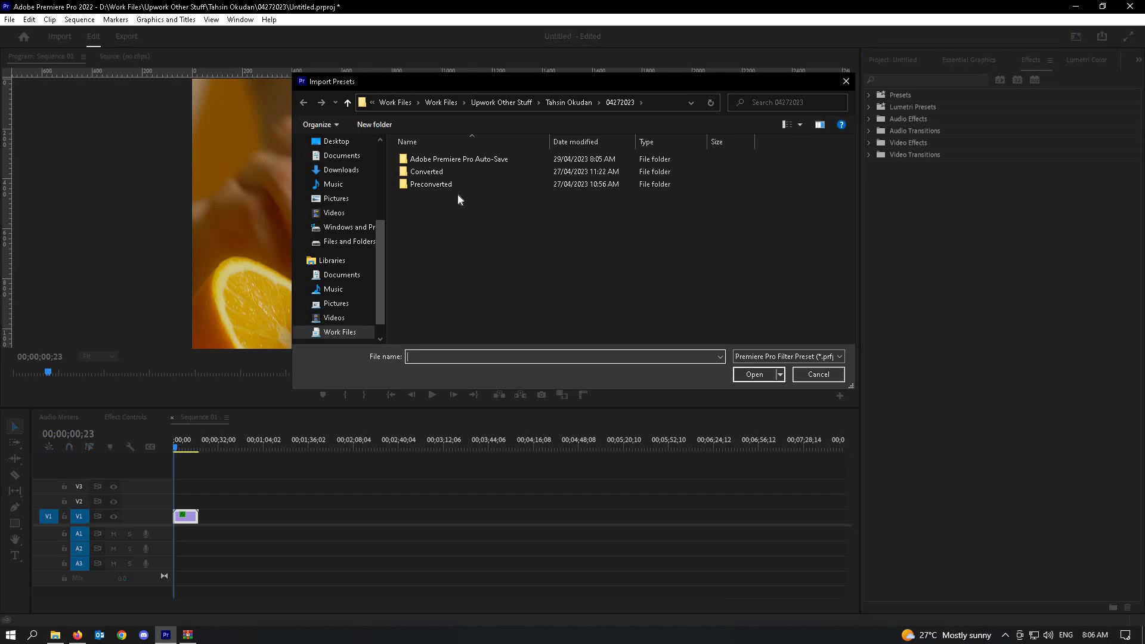
{"action": "left_click", "coordinate": [344, 228]}
{"action": "left_click", "coordinate": [340, 170]}
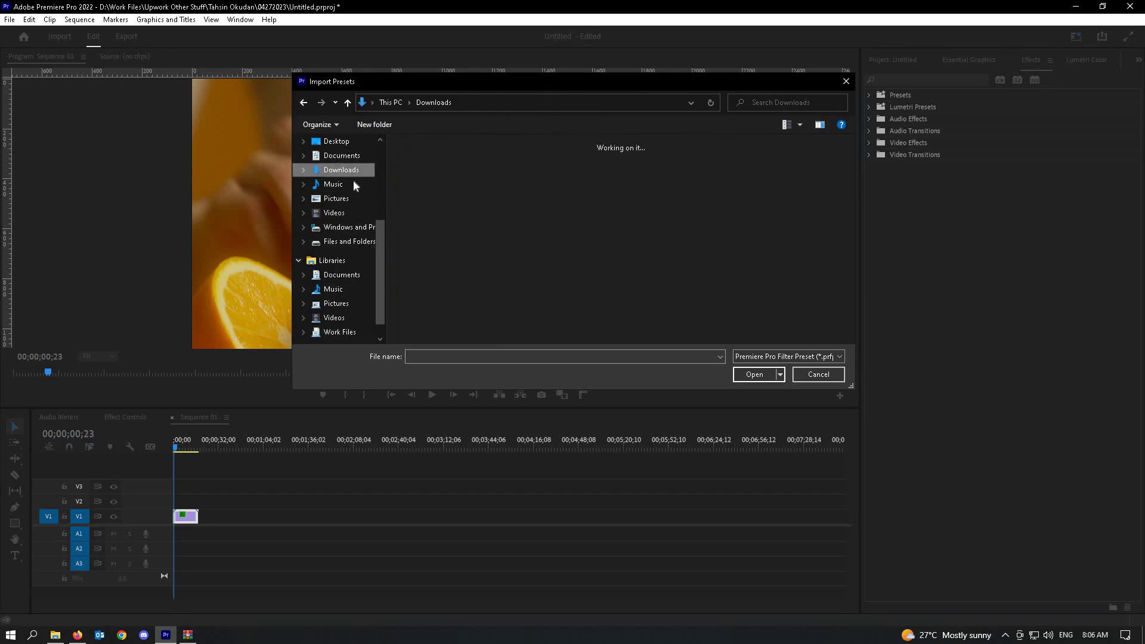
{"action": "double_click", "coordinate": [558, 162]}
{"action": "double_click", "coordinate": [432, 174]}
{"action": "left_click", "coordinate": [443, 172]}
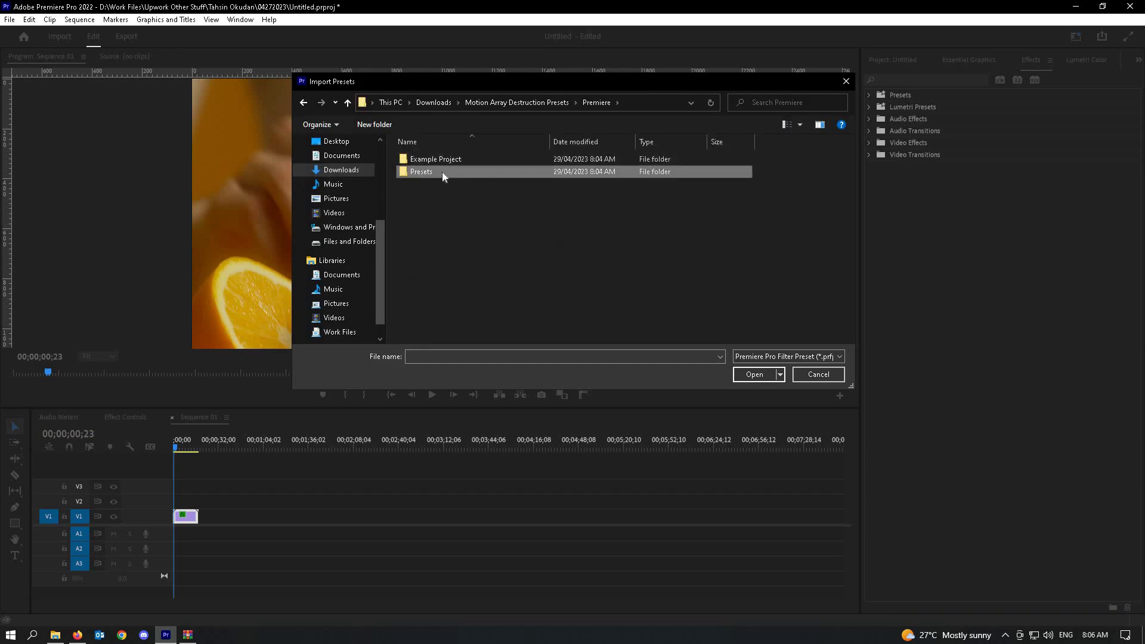
{"action": "double_click", "coordinate": [434, 172]}
{"action": "left_click", "coordinate": [464, 160]}
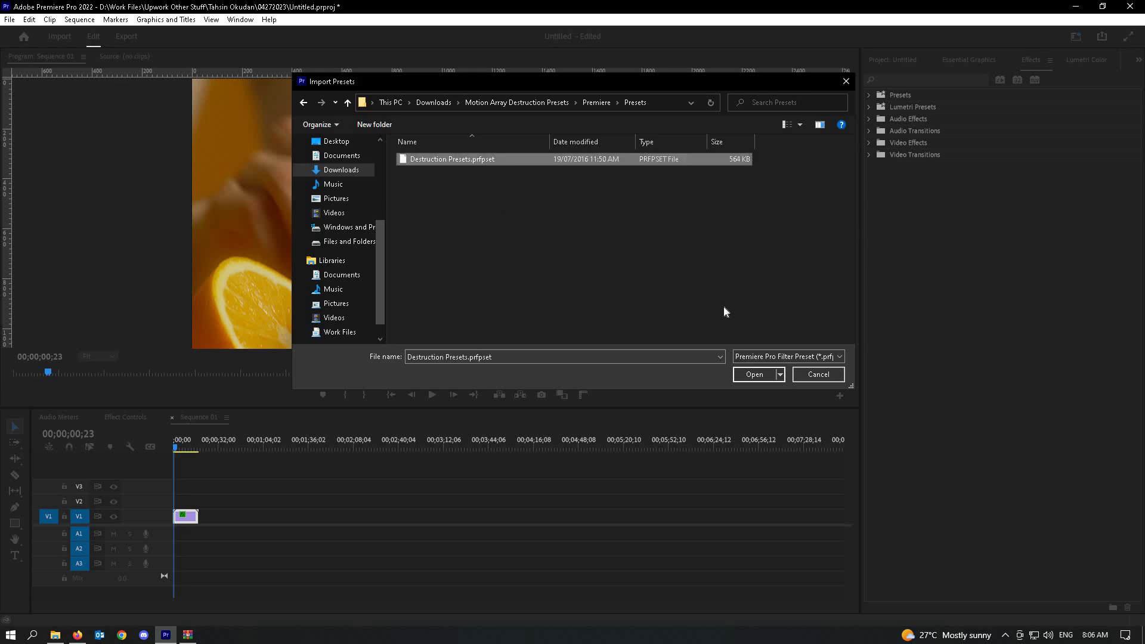
{"action": "left_click", "coordinate": [760, 373]}
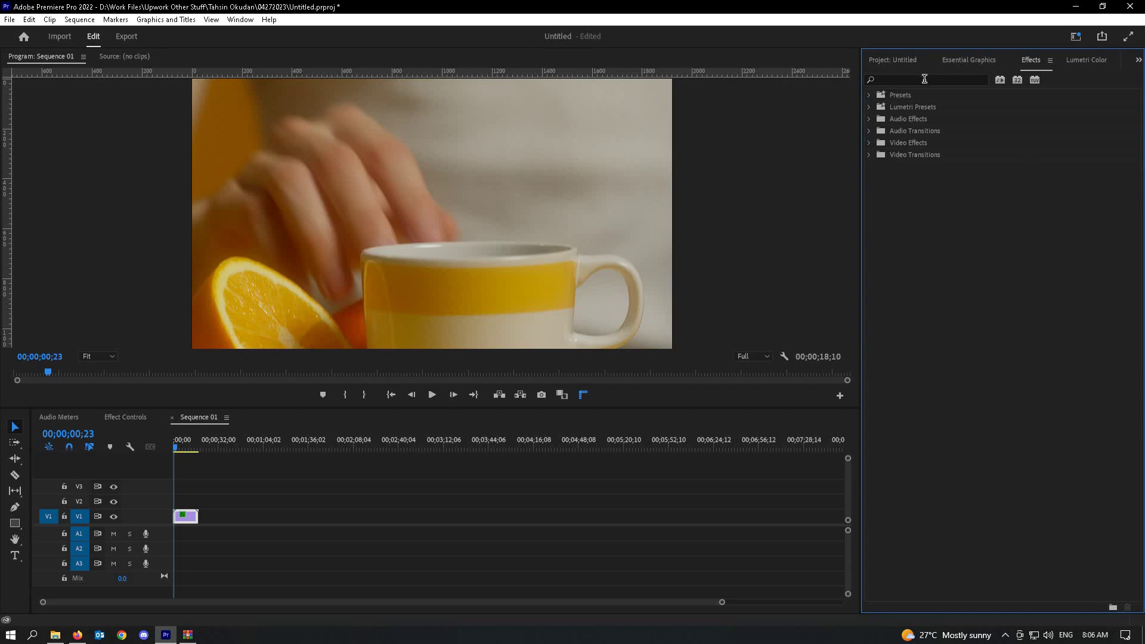
- Search the Effects panel for 'destru' to show Destruction 01–20 under Presets
{"action": "left_click", "coordinate": [923, 79]}
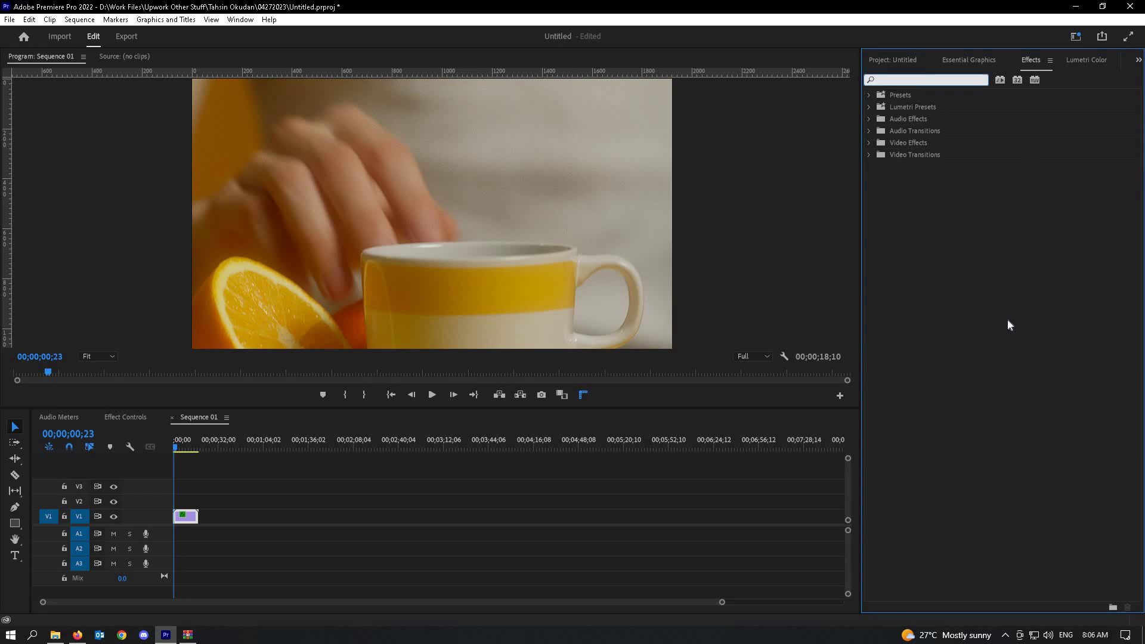
{"action": "type", "text": "des"}
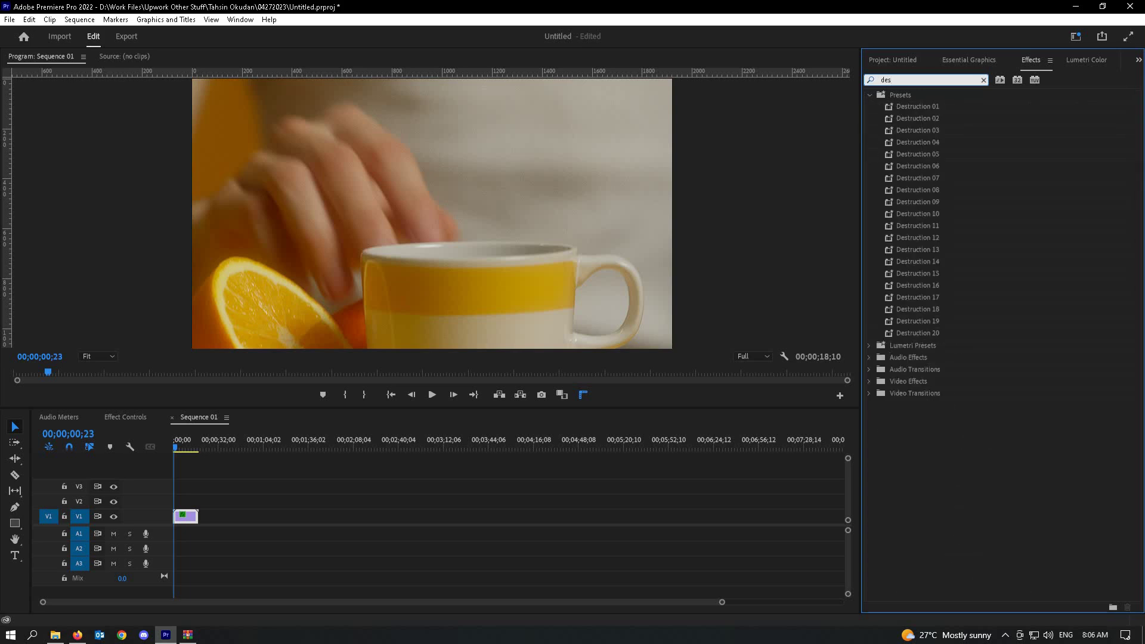